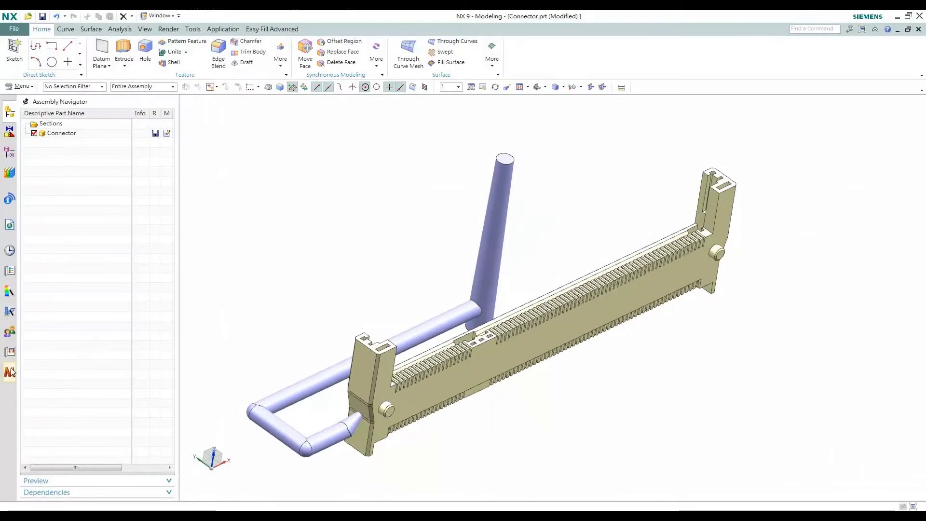
Load the Moldex3D eDesignSYNC injection molding component tree beside the connector part.
click(10, 373)
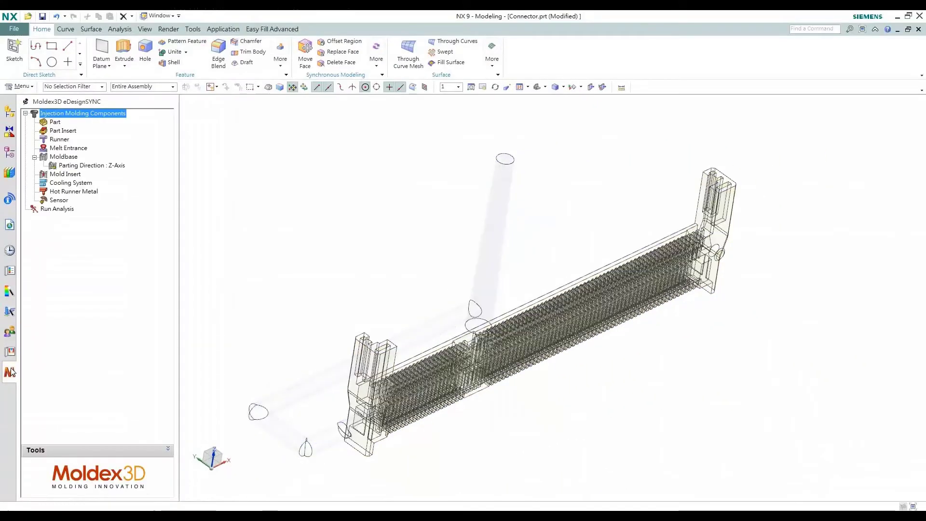
Pick the connector body as the Moldex3D molded part.
double_click(55, 122)
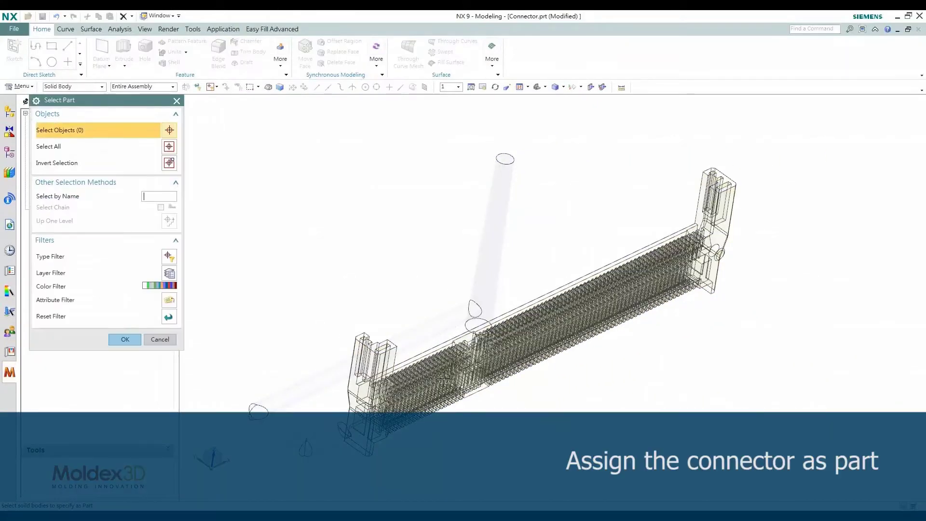
click(443, 376)
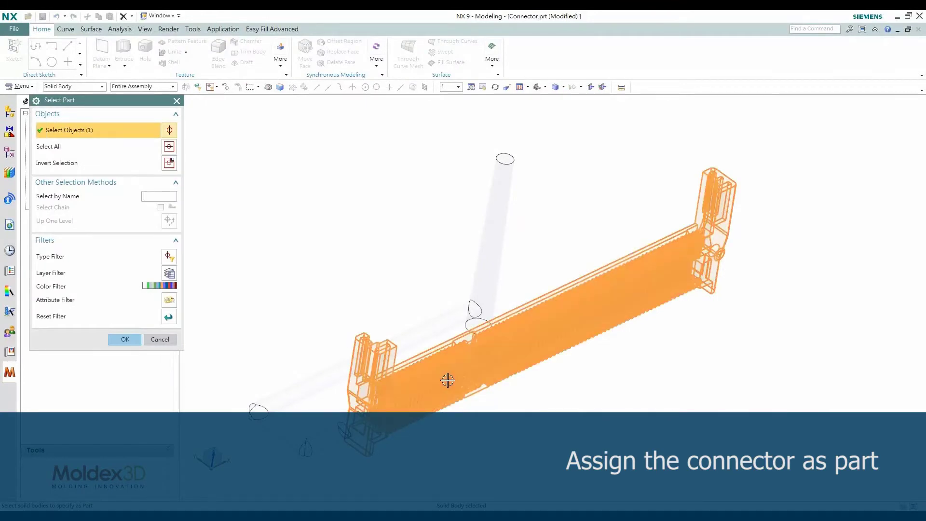
click(117, 339)
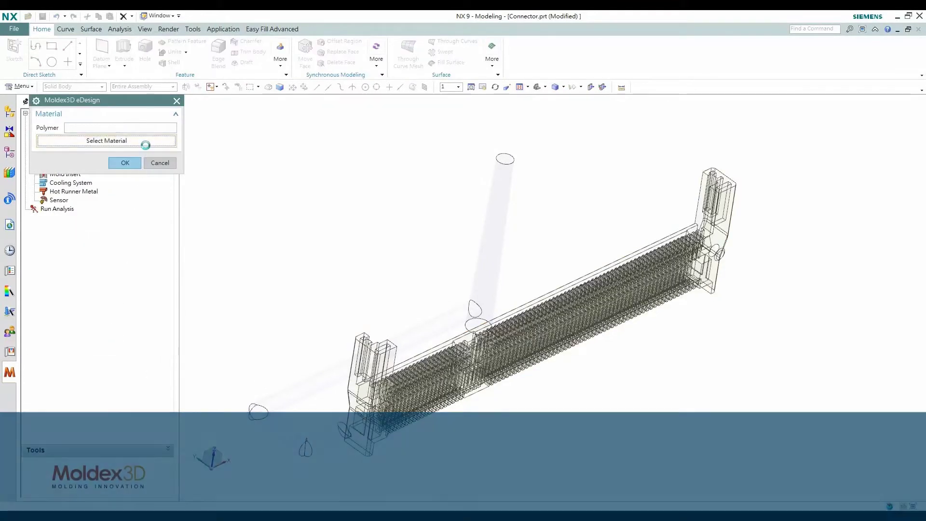
Assign the part the LCP material VECTRA E130i from TICONA.
click(149, 142)
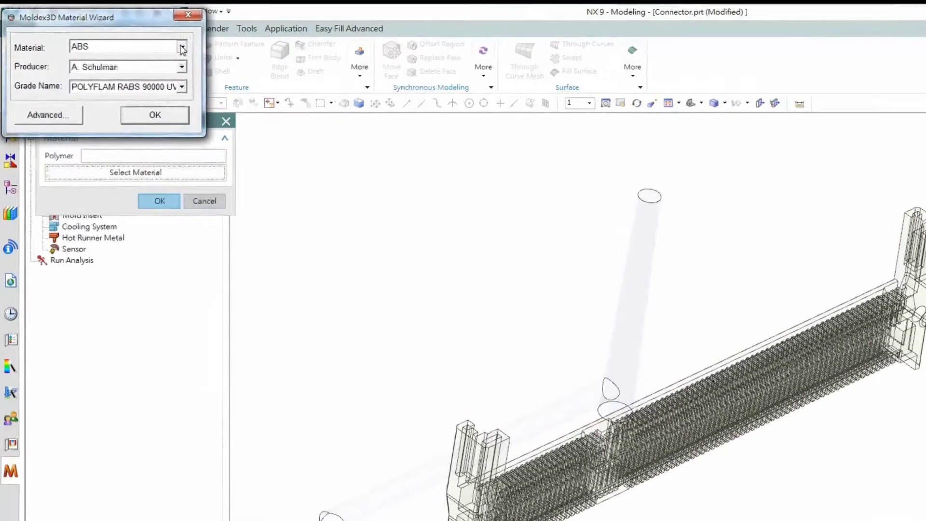
click(181, 48)
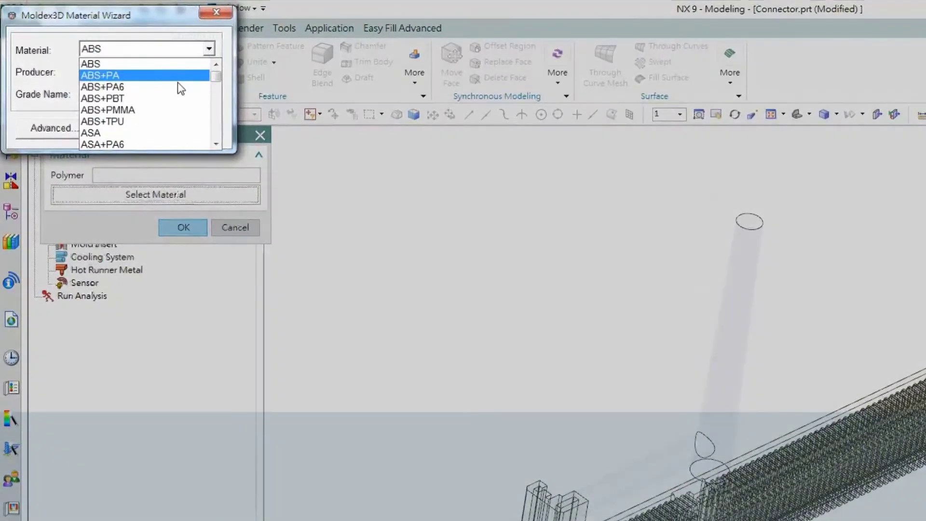
scroll(148, 90, down, 3)
scroll(148, 90, down, 3)
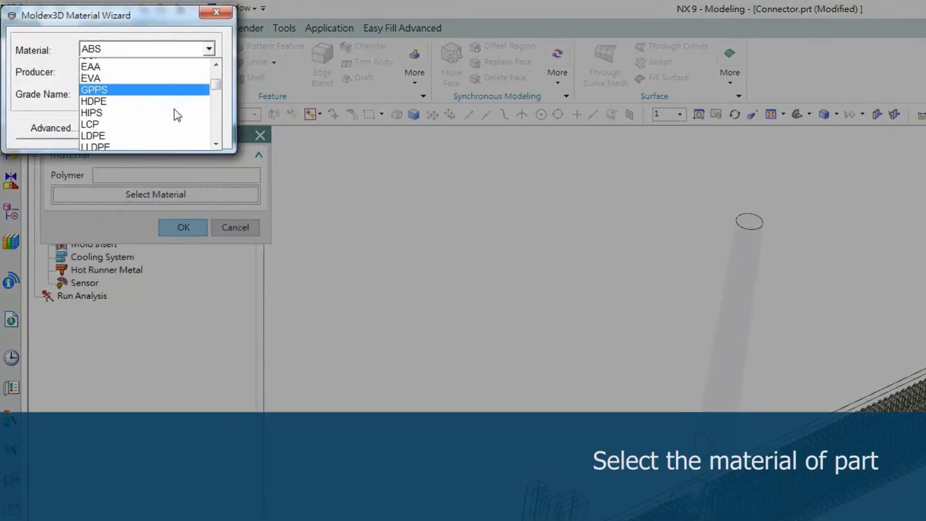
scroll(175, 113, down, 1)
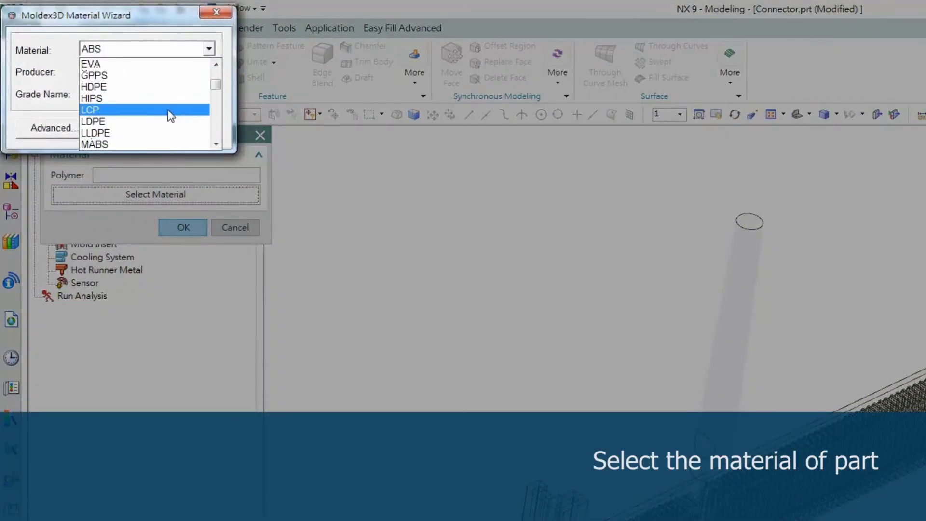
click(167, 109)
click(213, 71)
scroll(175, 113, down, 3)
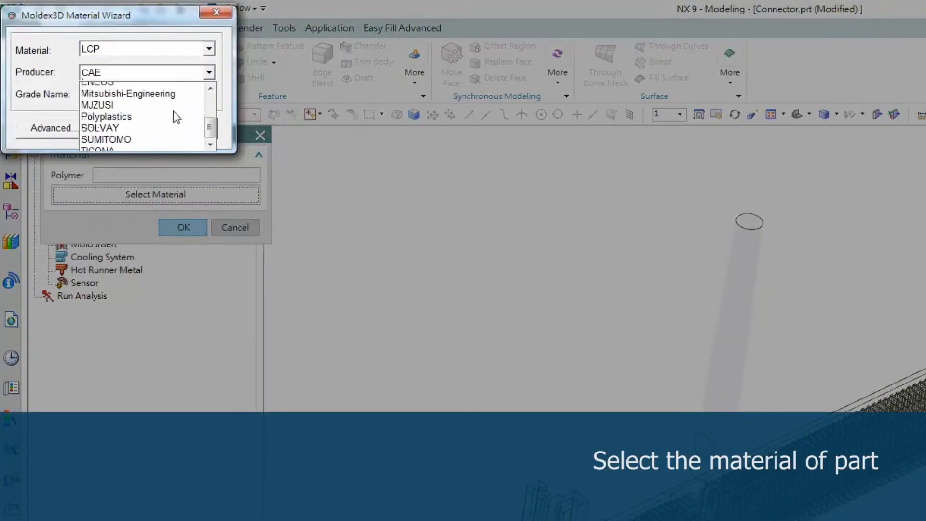
scroll(175, 113, down, 2)
click(130, 119)
click(208, 96)
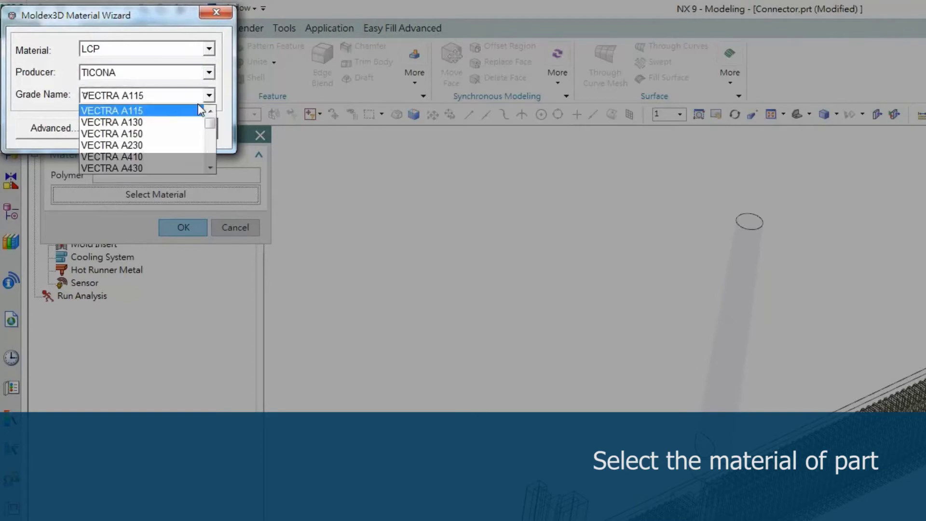
scroll(187, 136, down, 3)
scroll(188, 136, down, 3)
scroll(188, 136, down, 3)
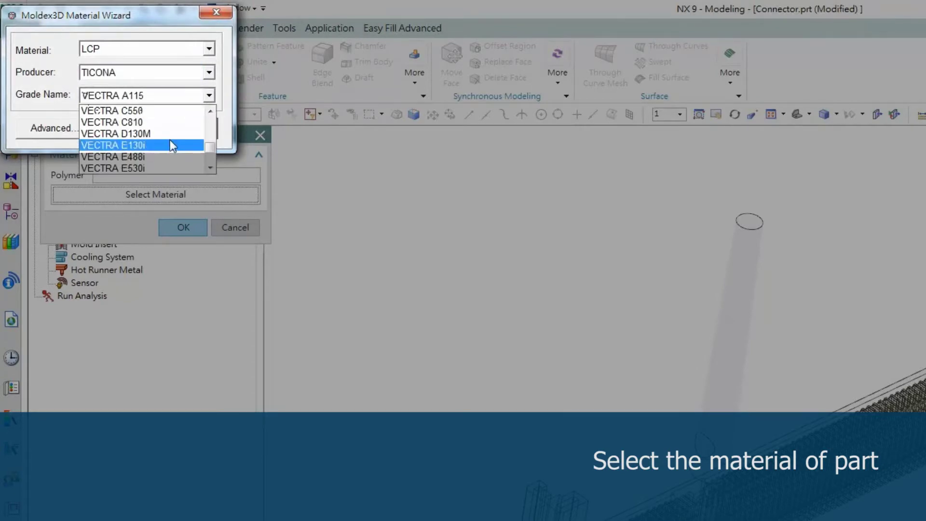
click(168, 145)
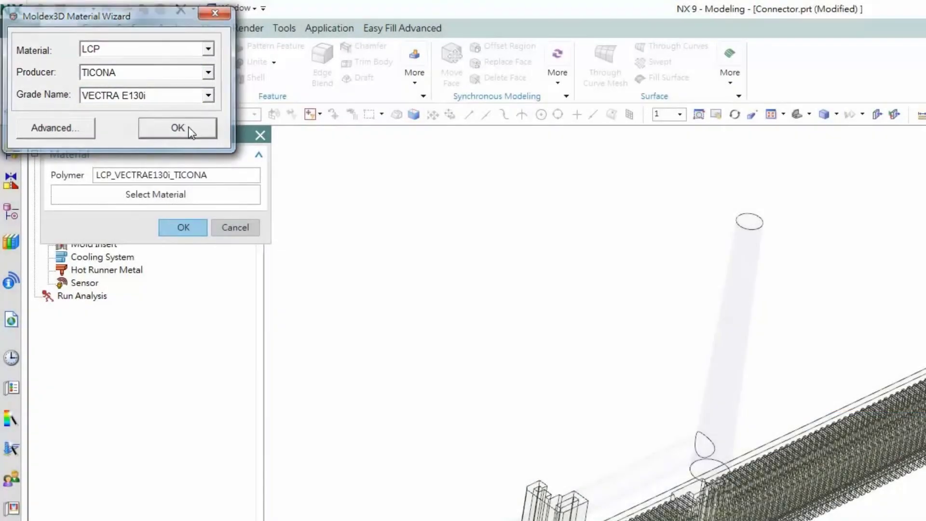
click(191, 131)
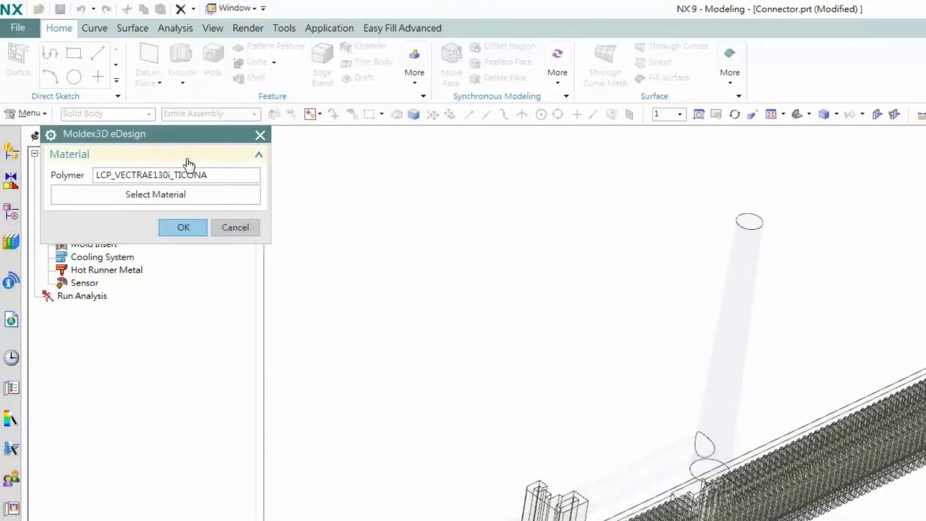
click(183, 228)
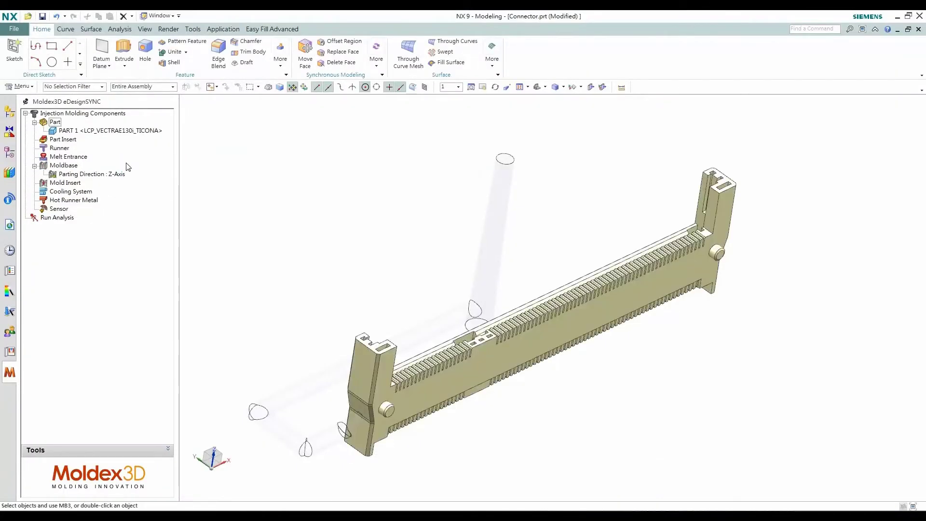
Define the sprue and runner solid as RUNNER 1, keeping the Cold Runner type.
double_click(59, 148)
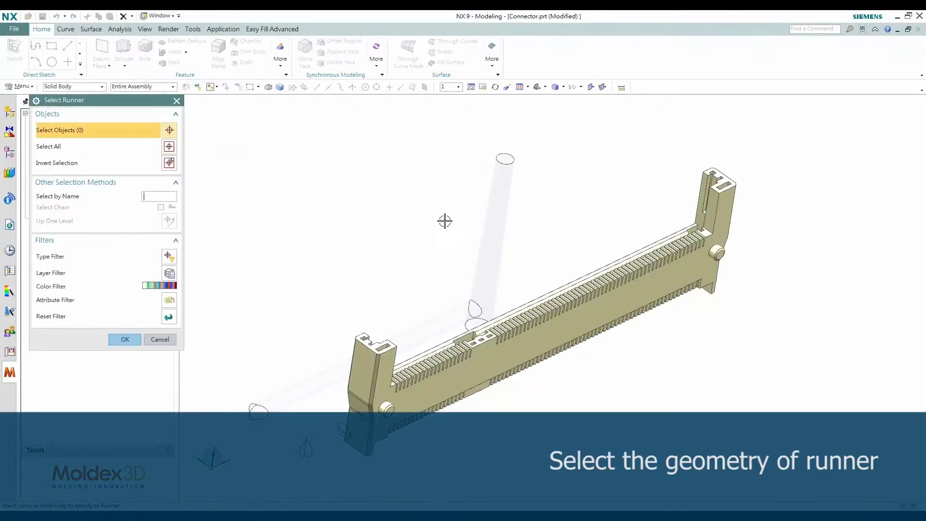
click(491, 226)
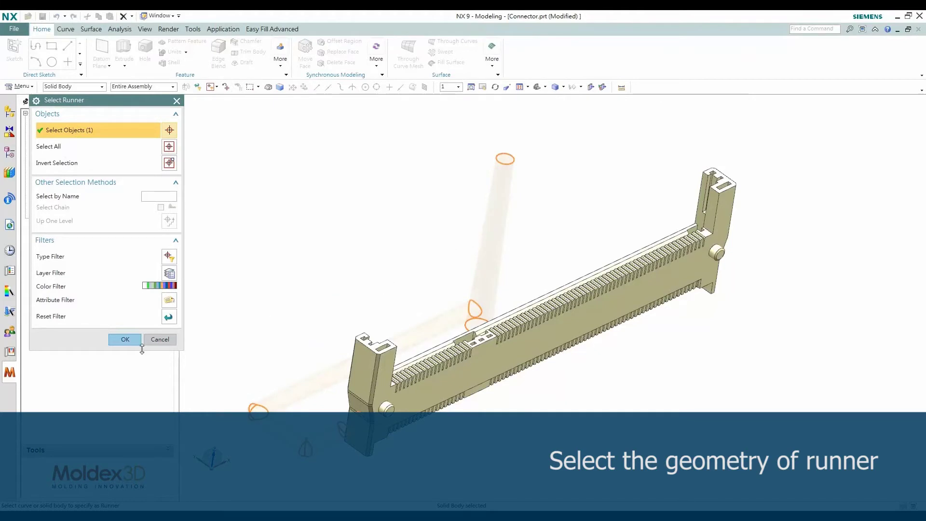
click(125, 340)
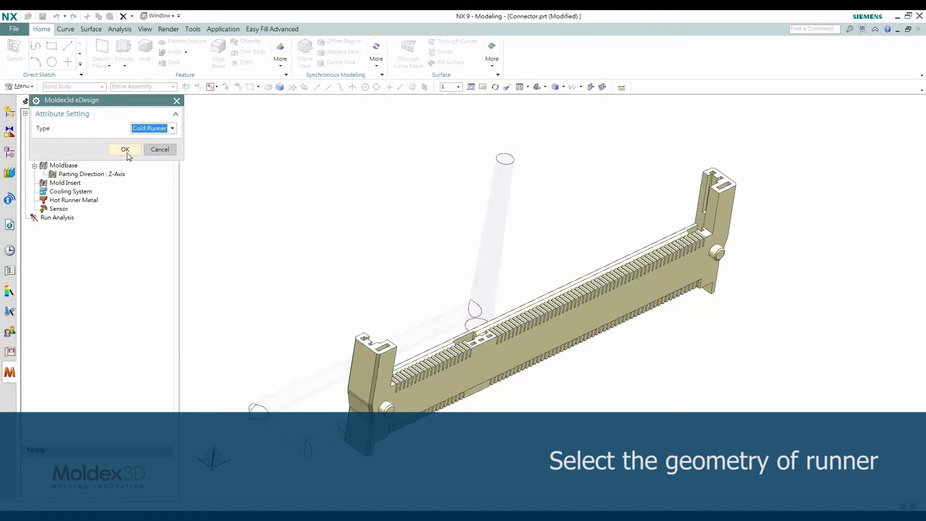
click(125, 149)
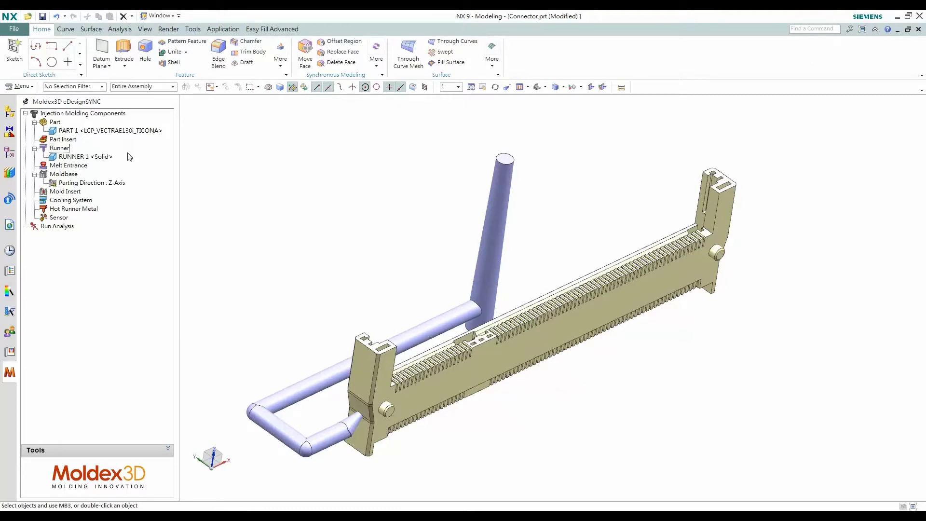
mouse_move(69, 166)
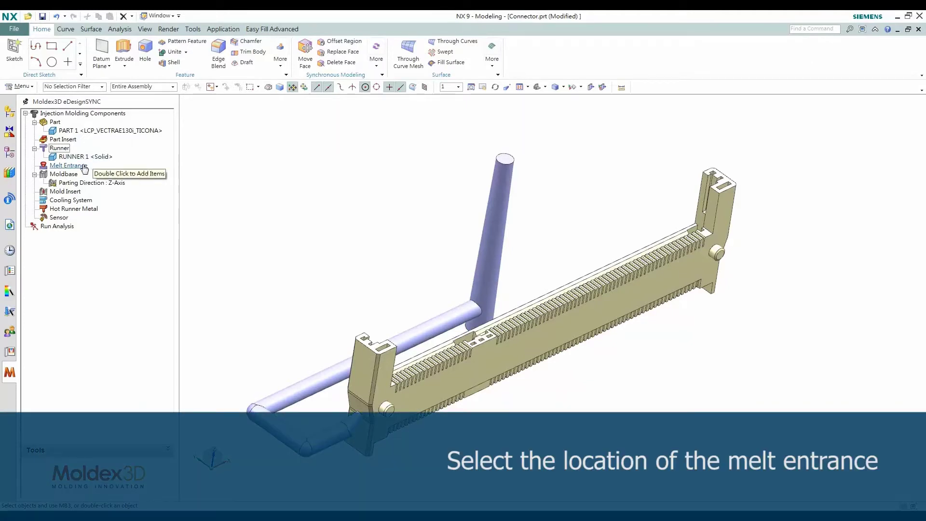
Place the melt entrance on the sprue's top face.
double_click(68, 165)
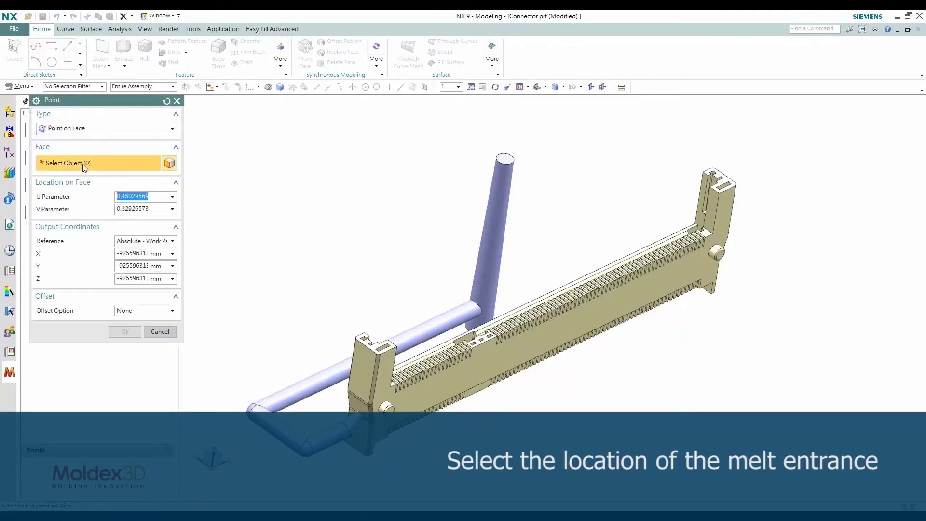
click(506, 158)
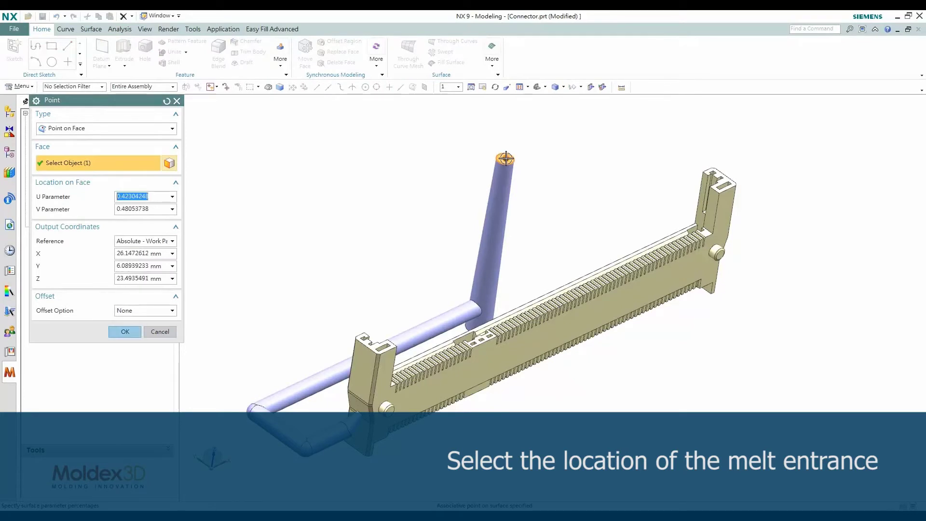
click(125, 332)
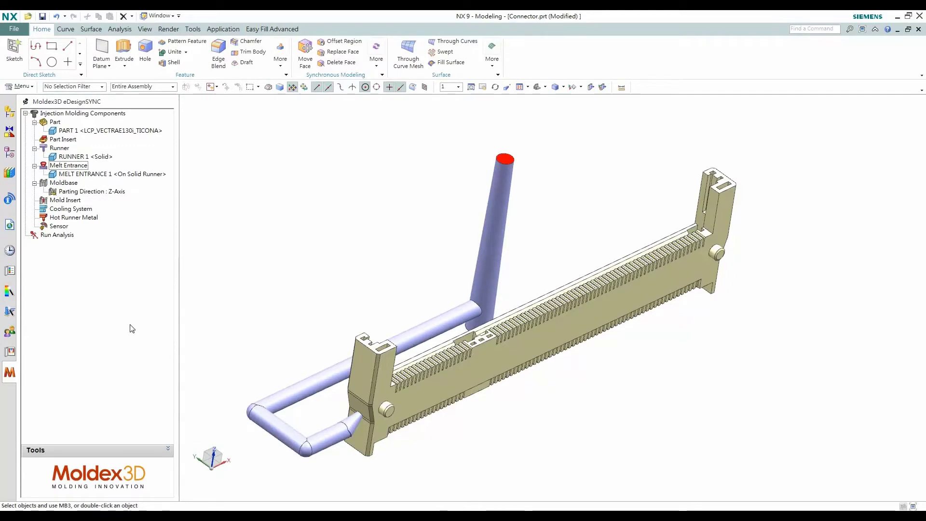
Define the mold base with ALCOA QC-10 metal.
double_click(63, 183)
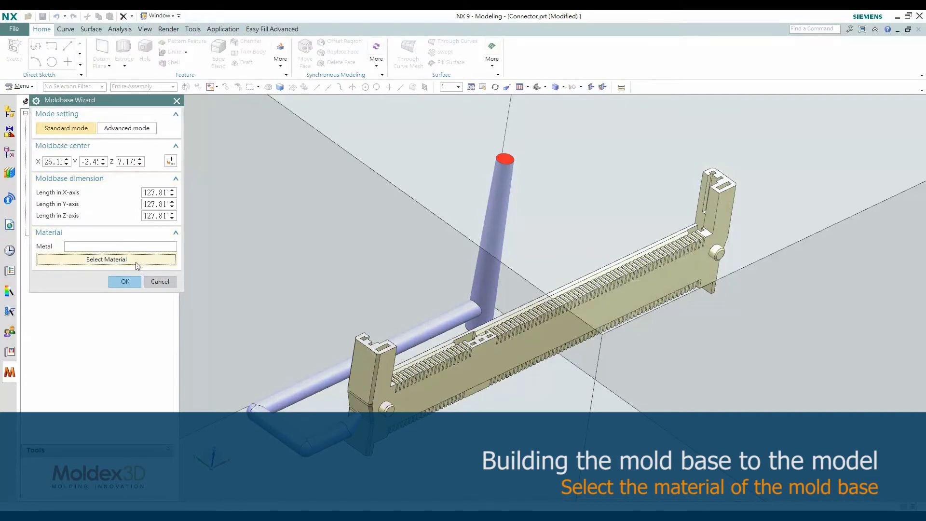
click(107, 259)
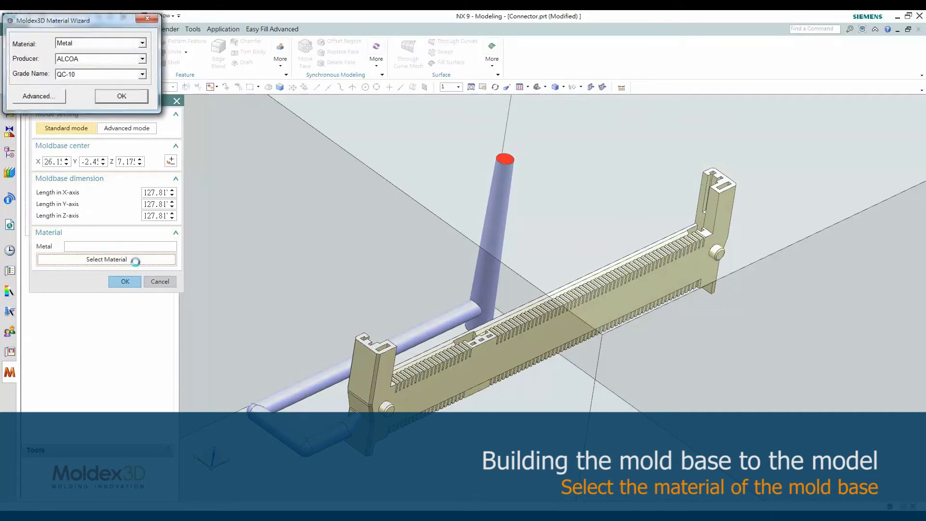
click(122, 95)
click(125, 282)
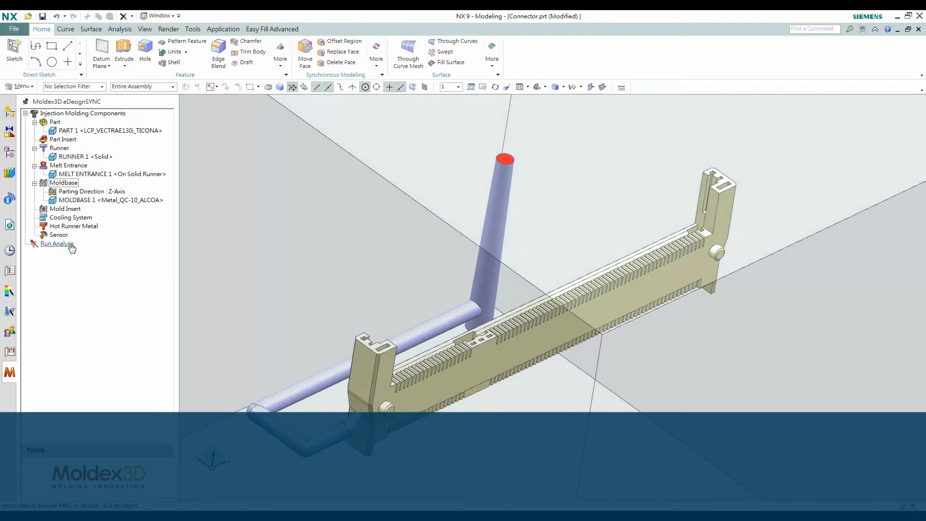
double_click(57, 244)
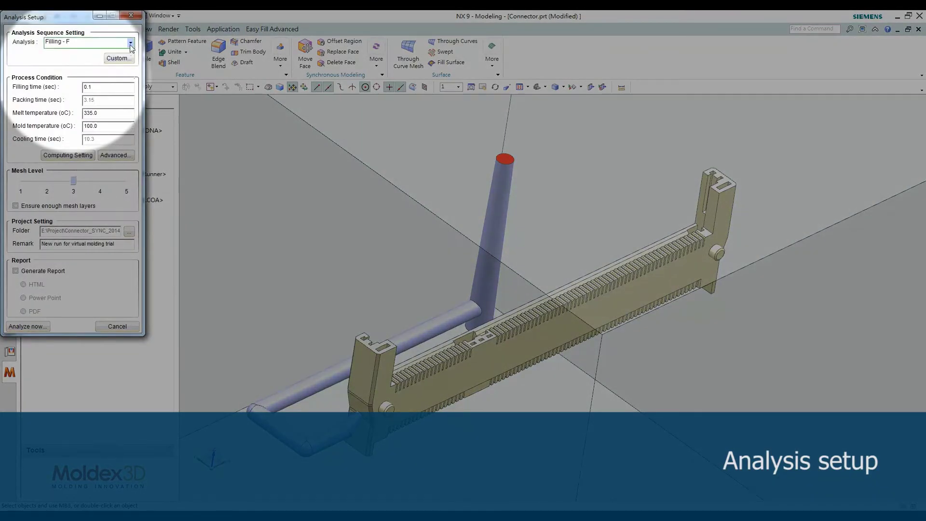
Launch the Injection Analysis 2 - F P W sequence with 0.05 s filling time.
click(131, 43)
click(90, 78)
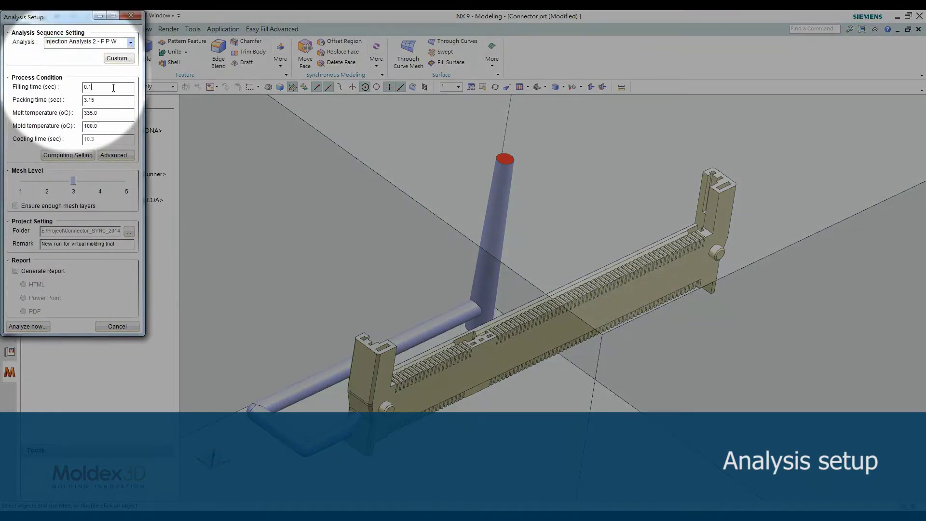
text(05)
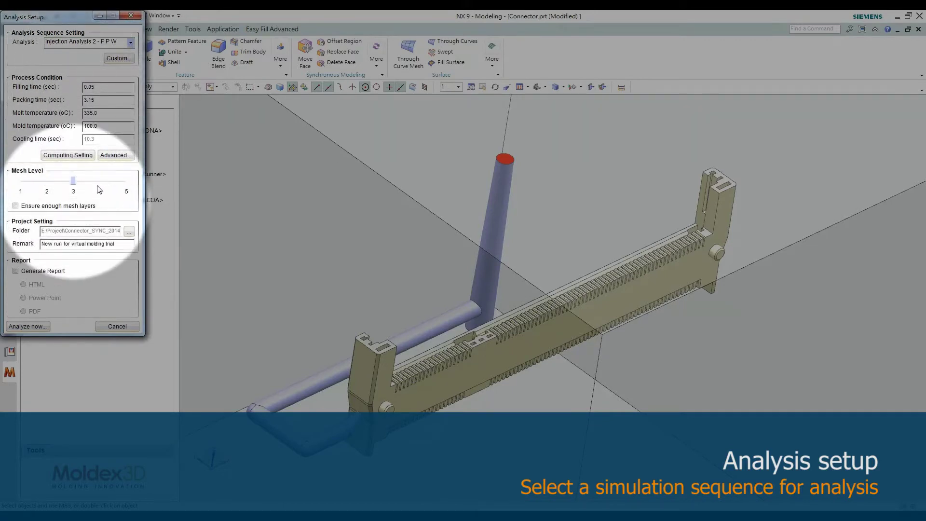
click(30, 326)
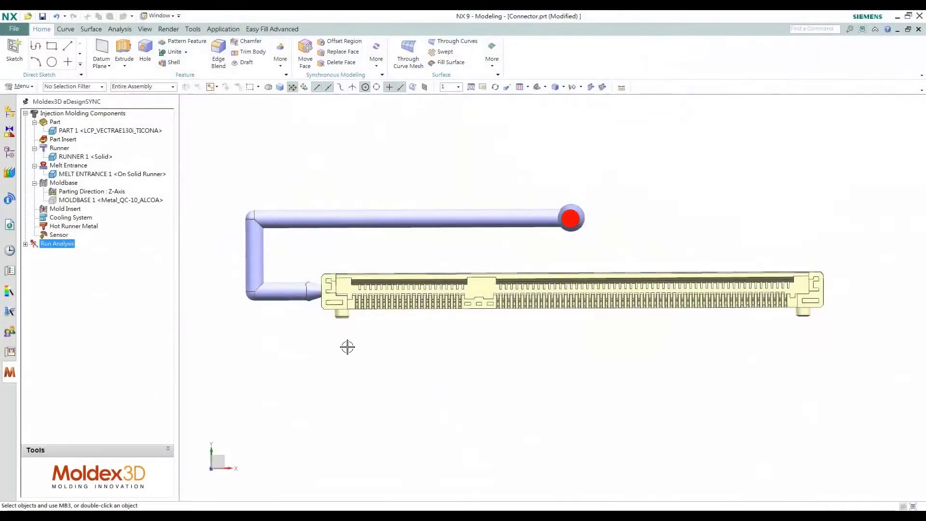
Display Run1's Filling Melt Front Time result on the connector.
click(26, 245)
click(35, 261)
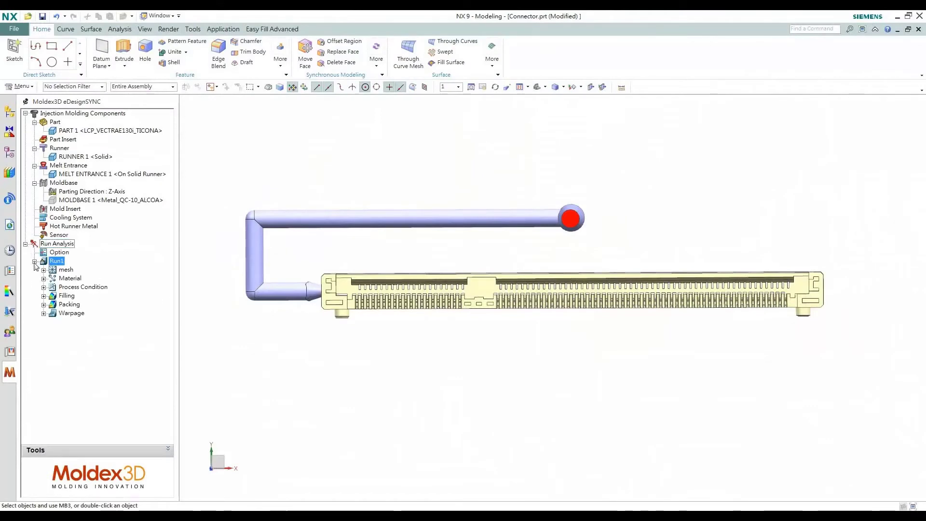
click(44, 296)
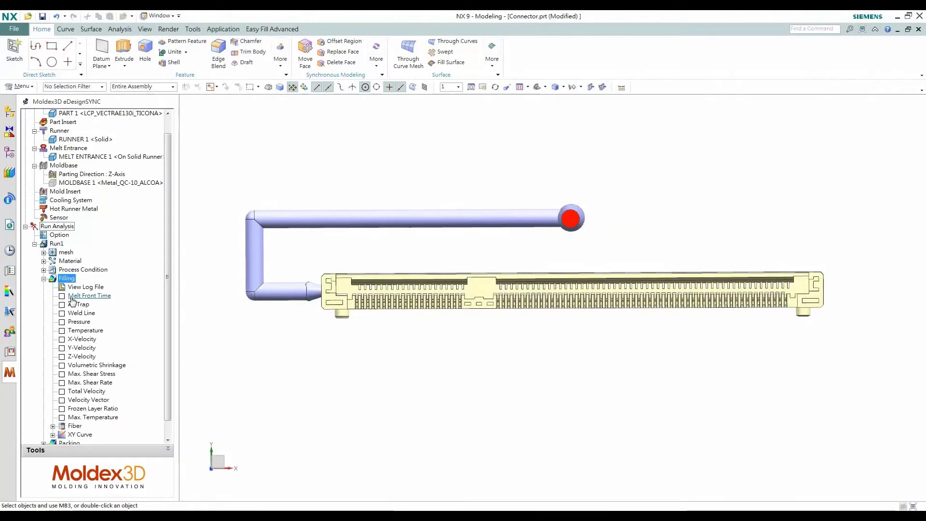
click(63, 297)
Edit the percentage step in the result's display settings and play the melt front animation.
right_click(90, 296)
click(94, 308)
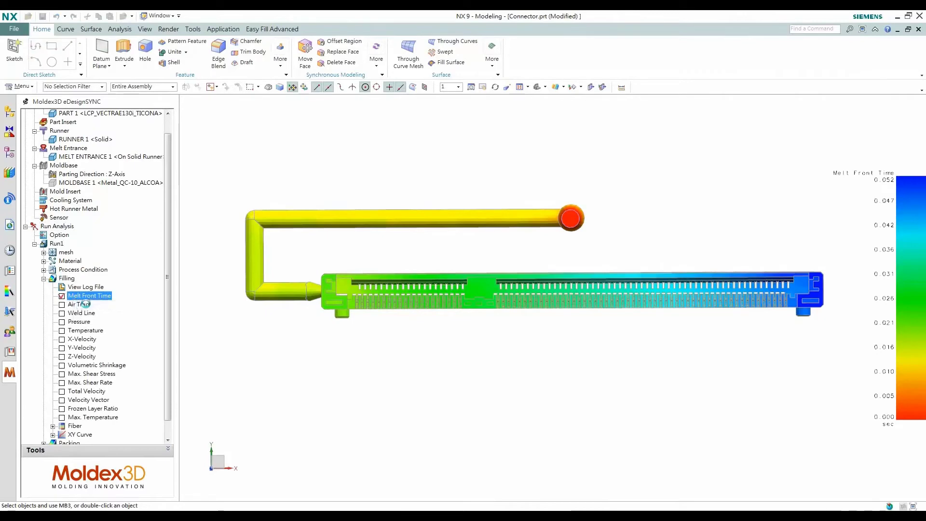
click(134, 251)
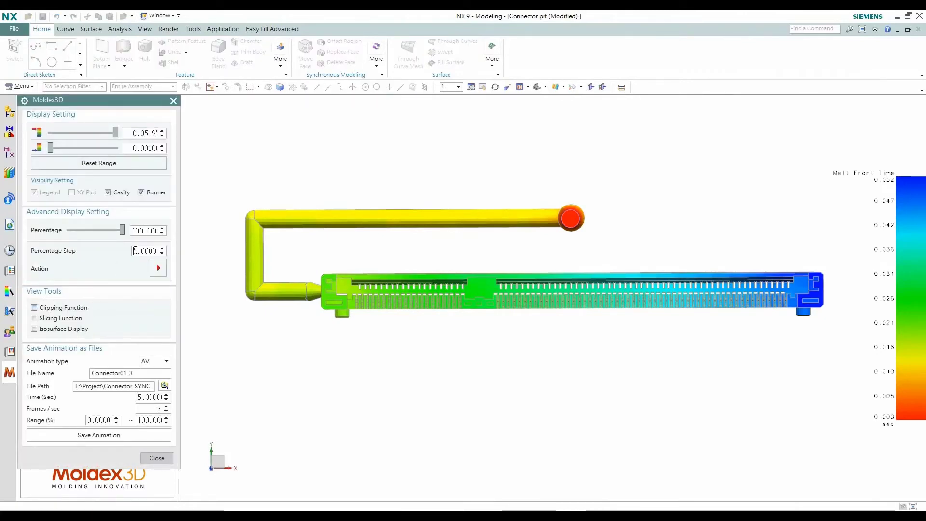
click(157, 268)
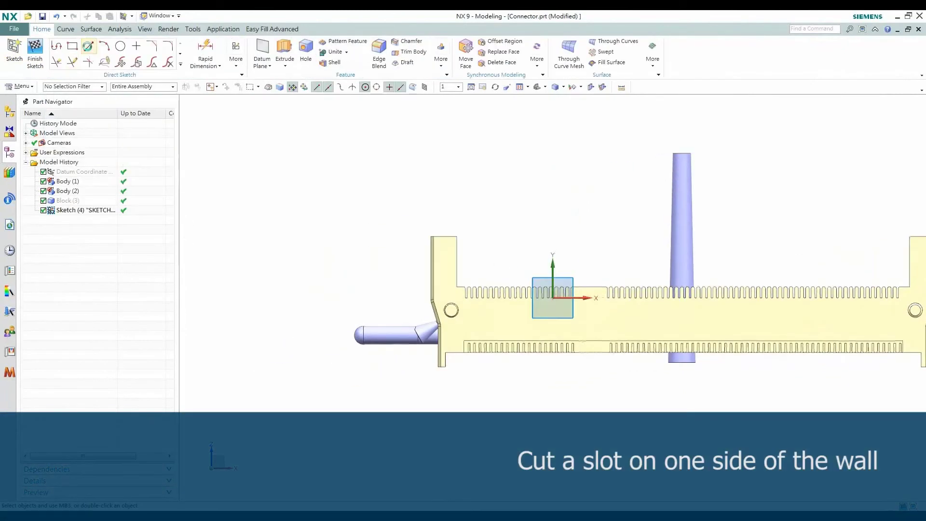
Sketch a rectangle on the connector wall and extrude-subtract it 0.6 mm into a slot.
click(463, 332)
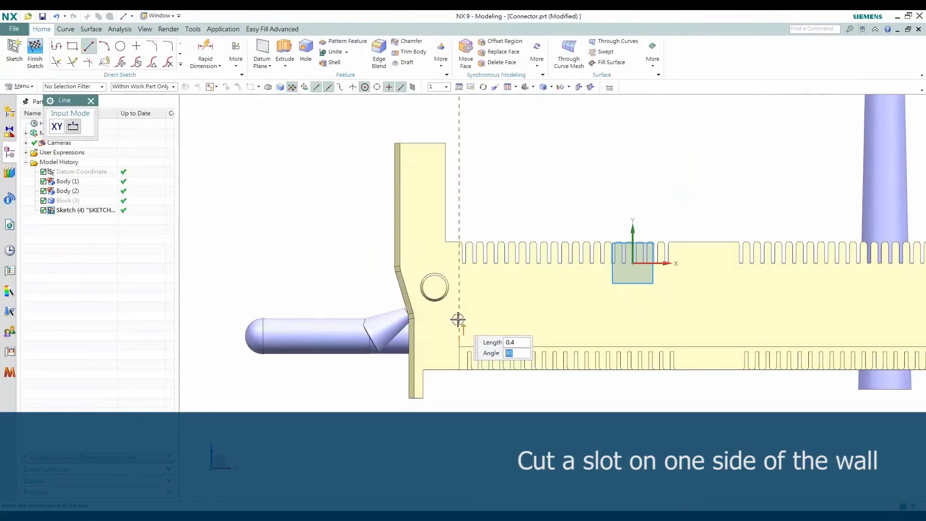
click(73, 48)
click(461, 340)
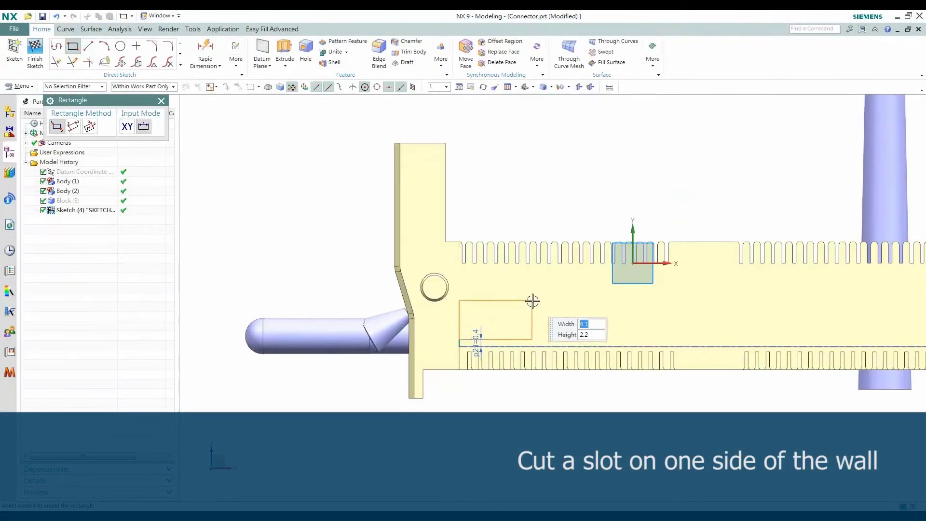
click(532, 302)
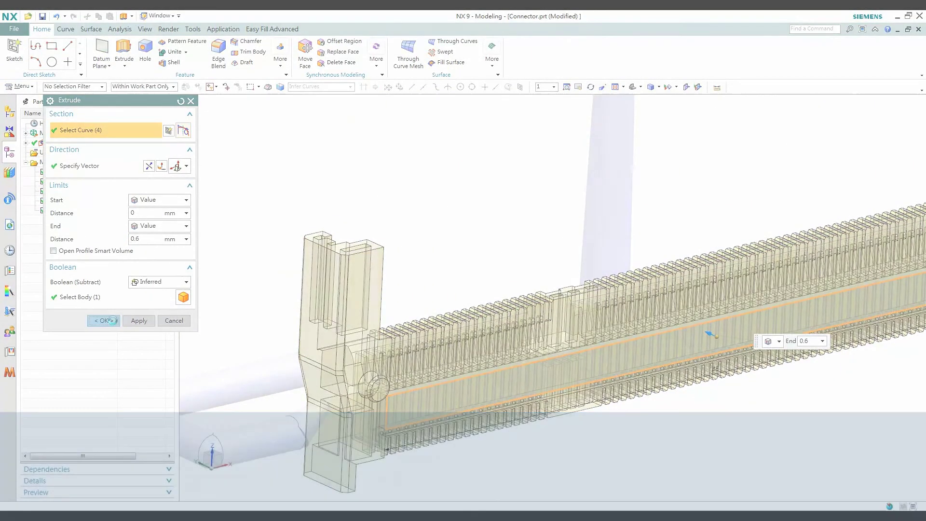
click(105, 321)
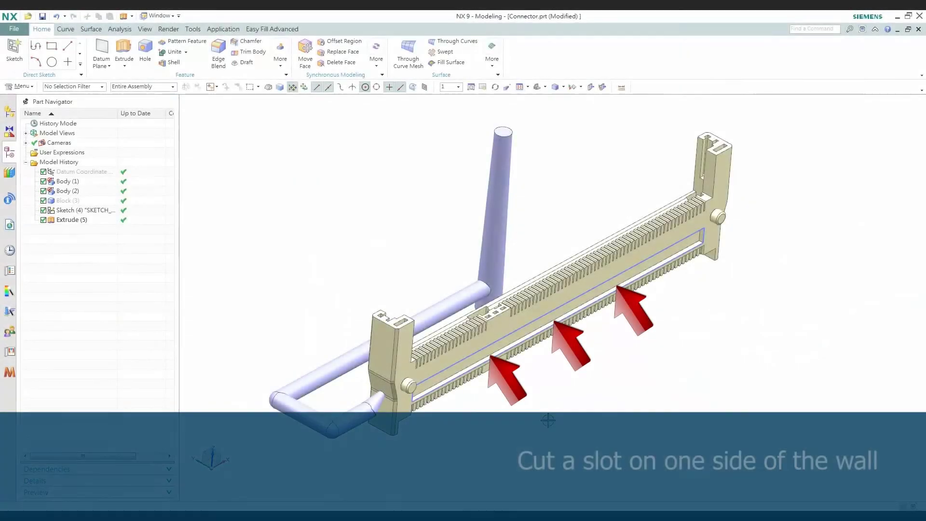
click(10, 373)
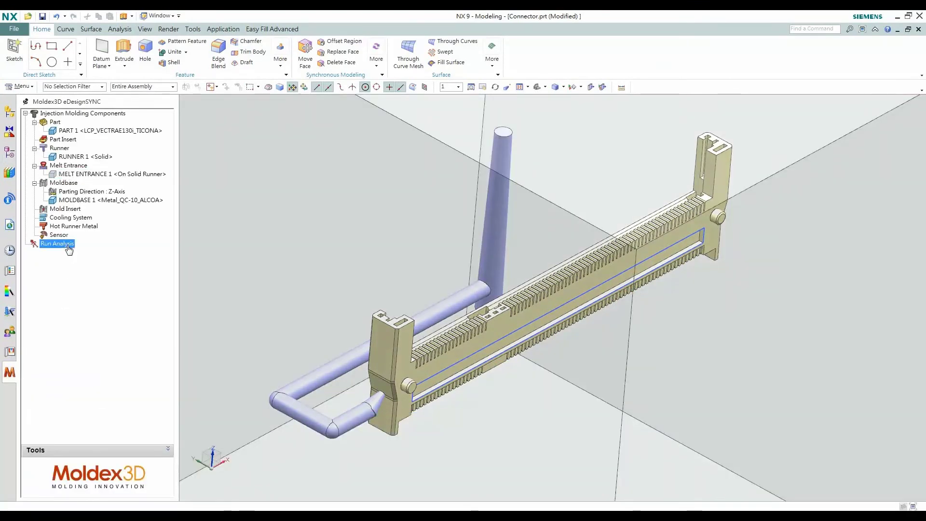
Rerun Injection Analysis 2 - F P W on the slotted connector with enough mesh layers.
double_click(69, 246)
click(130, 41)
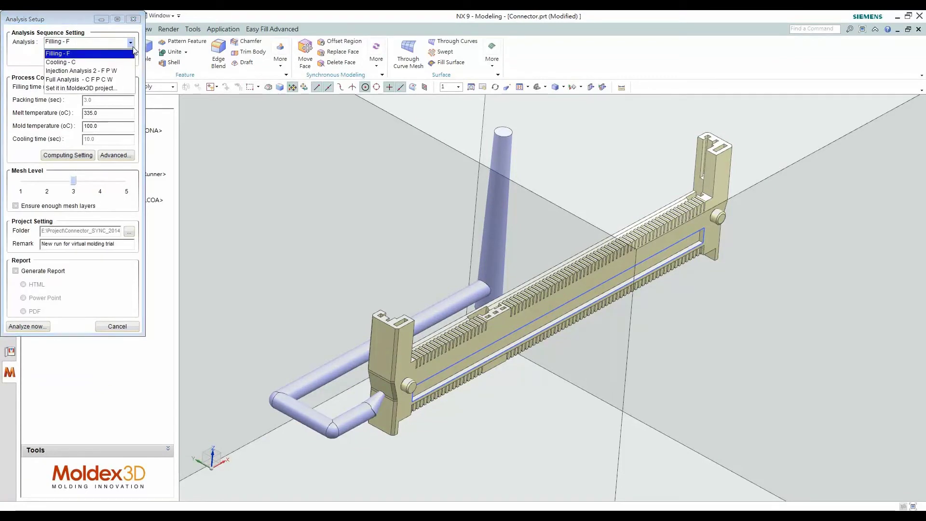
click(117, 72)
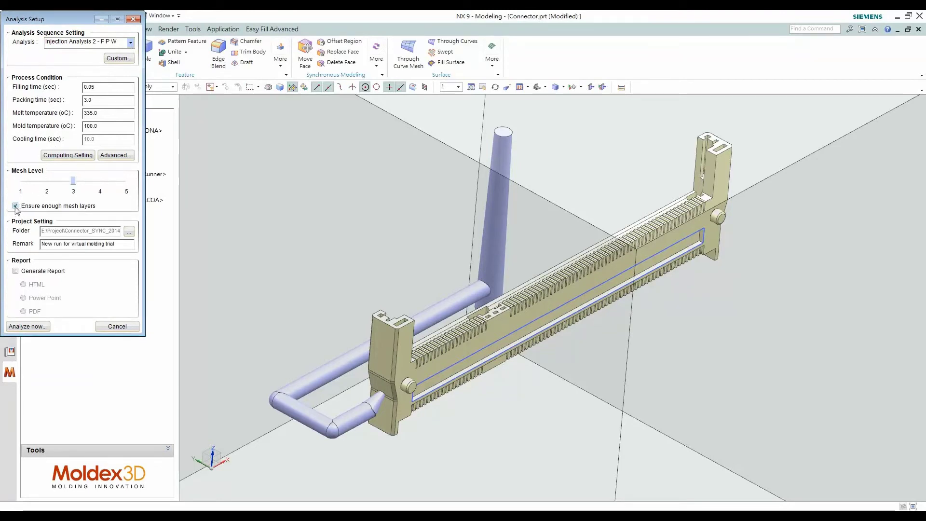
click(27, 327)
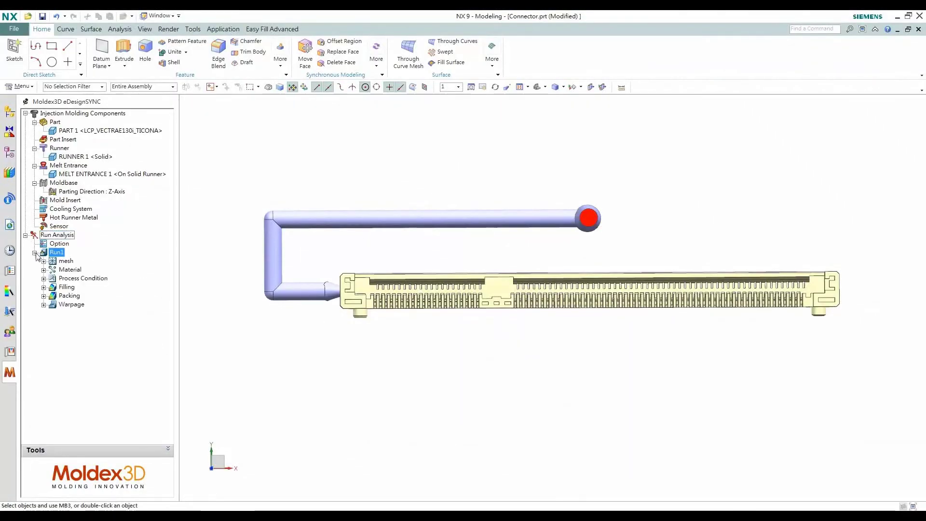
Show the new run's Melt Front Time result and open its Property display settings.
click(45, 288)
click(73, 298)
right_click(76, 297)
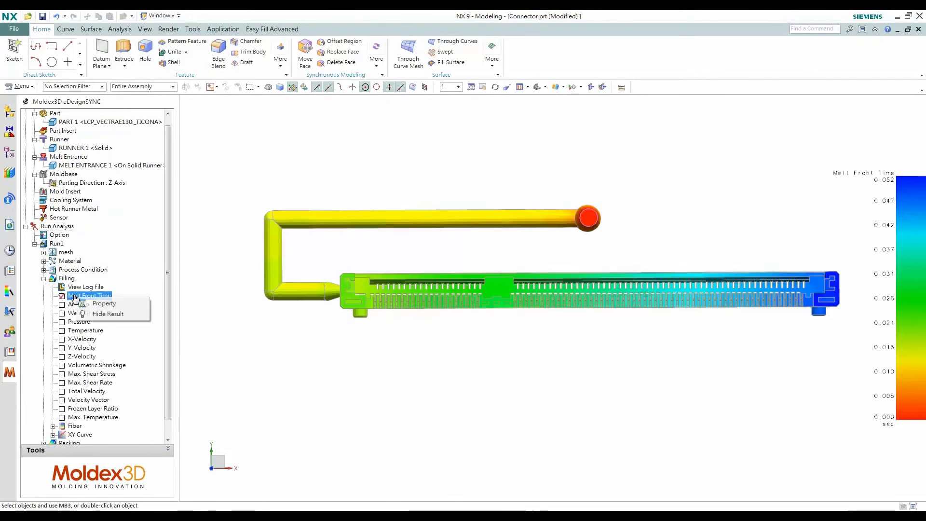
click(94, 304)
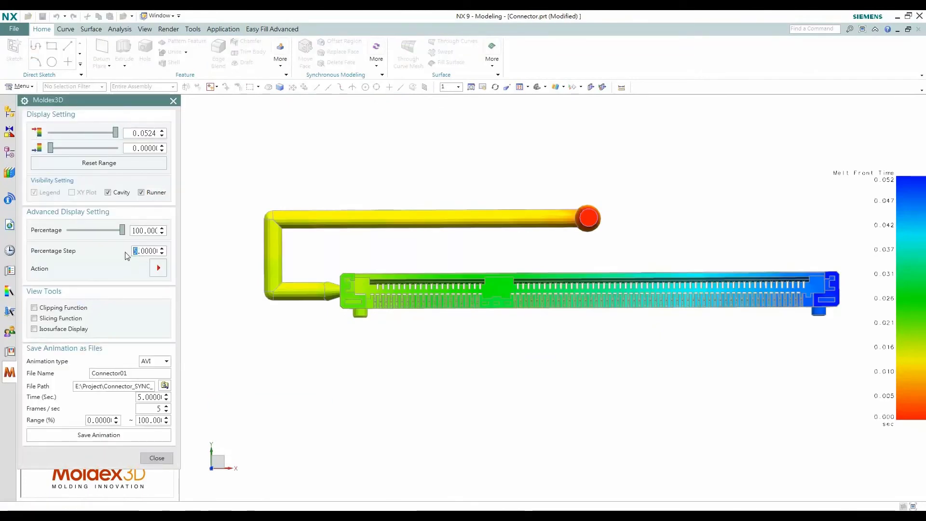